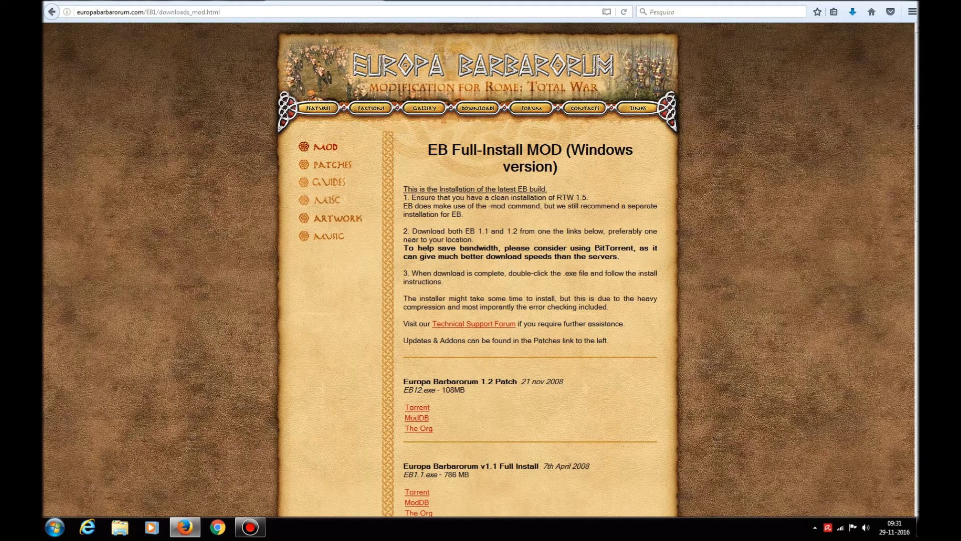
Step: Review the Windows full-install instructions and the Europa Barbarorum 1.2 Patch and v1.1 Full Install download entries
scroll(595, 260, down, 5)
scroll(593, 256, down, 6)
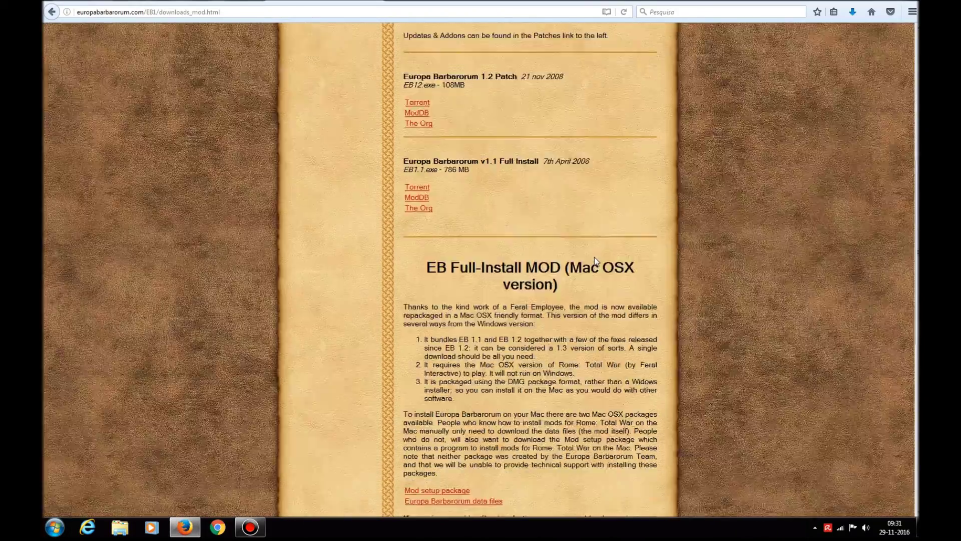
scroll(593, 257, up, 9)
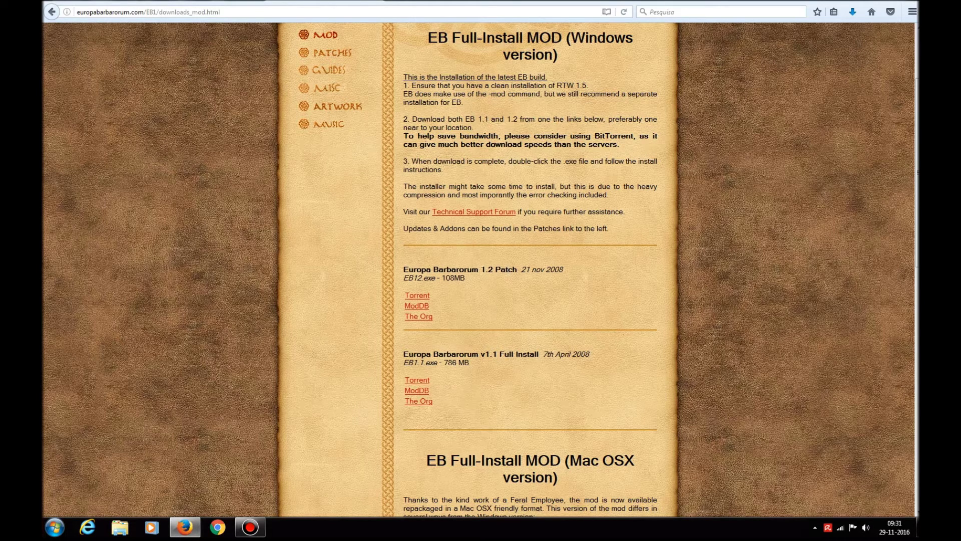
drag(481, 270, 518, 270)
click(481, 314)
drag(545, 270, 586, 272)
click(585, 271)
Step: Show the desktop, open the EB folder and inspect the file details of the EB12 patch
key(super+d)
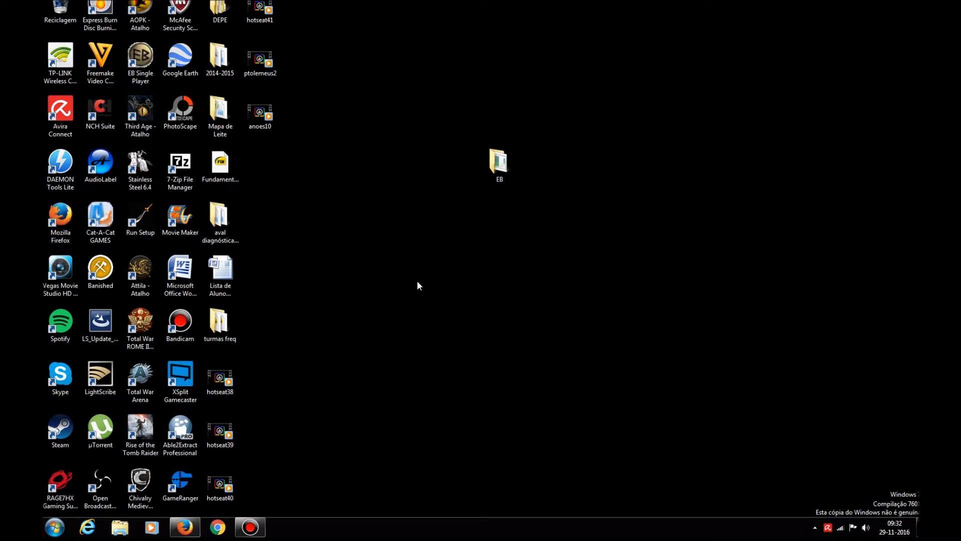
double_click(498, 169)
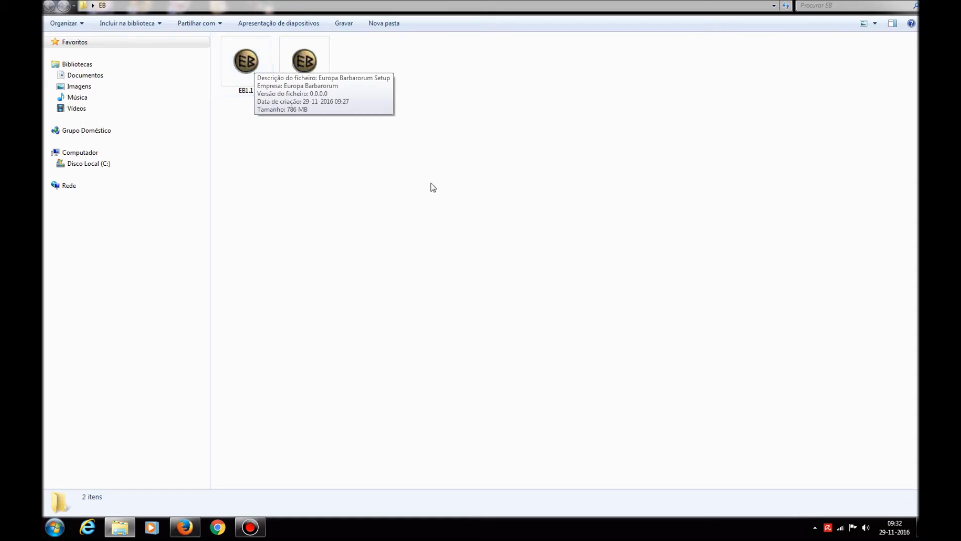
mouse_move(323, 75)
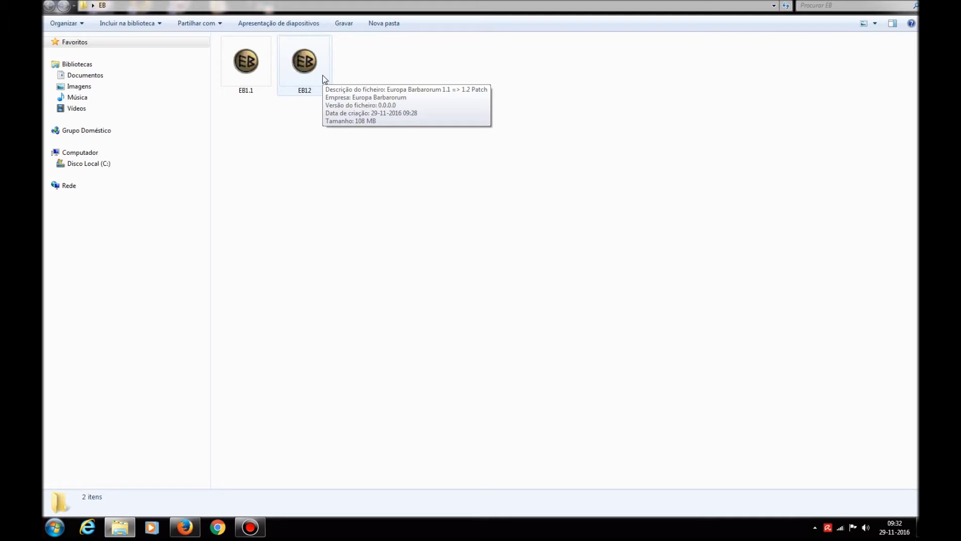
Step: Run the EB1.1 installer despite the security warning, using Português (Portugal) as the setup language
click(256, 80)
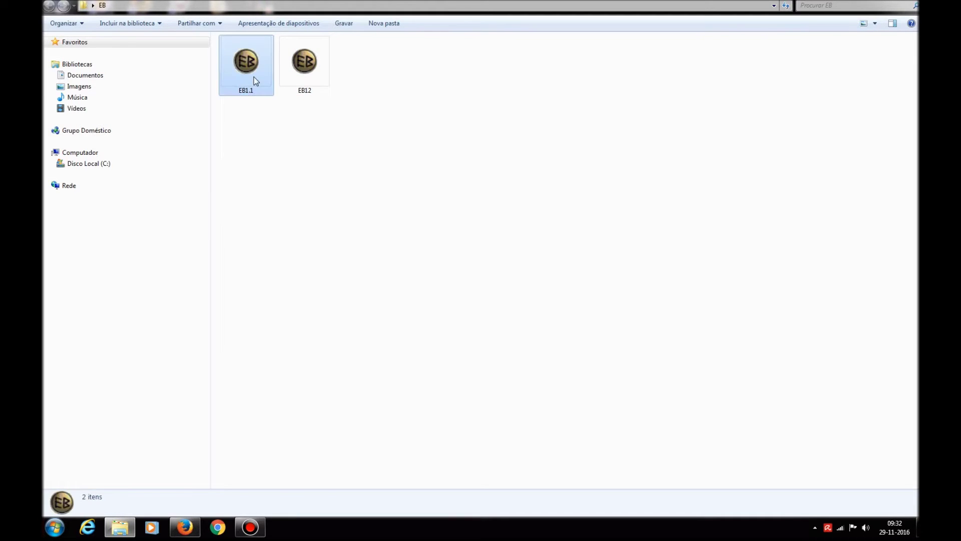
double_click(256, 81)
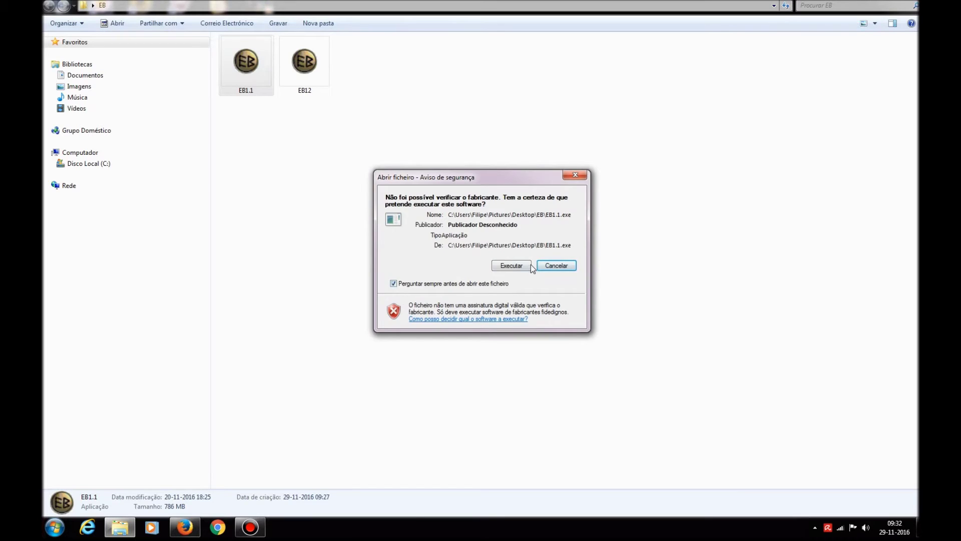
click(530, 268)
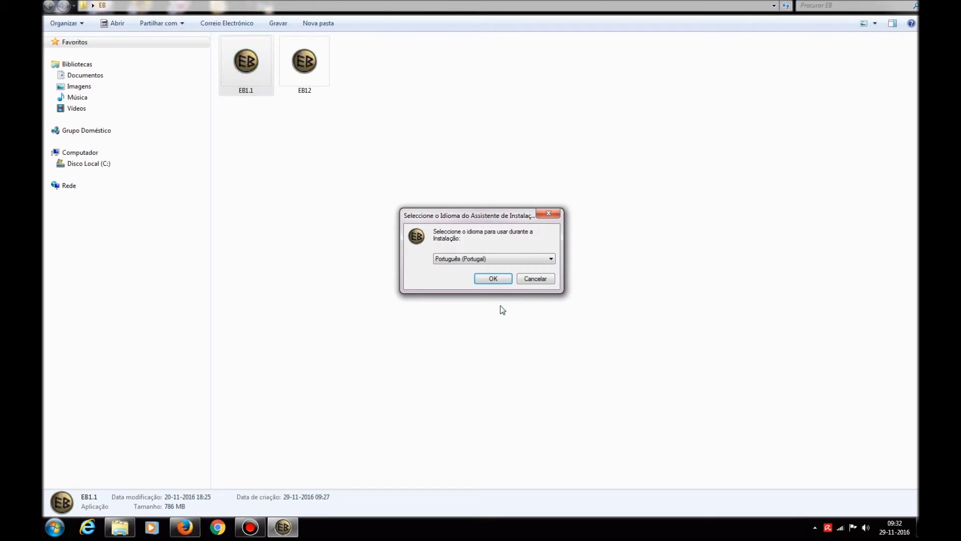
click(509, 277)
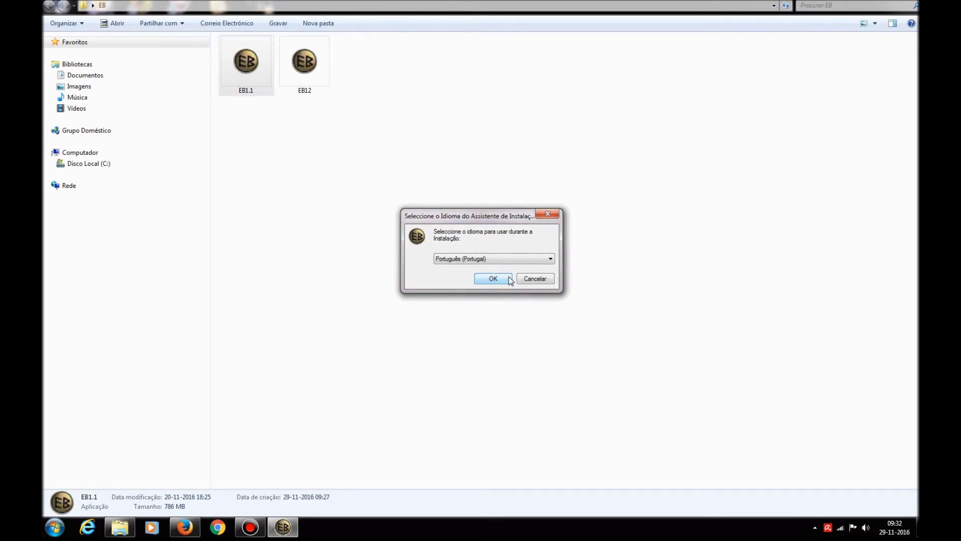
Step: Accept the Europa Barbarorum licence agreement and continue through the information page to the destination selection
click(540, 340)
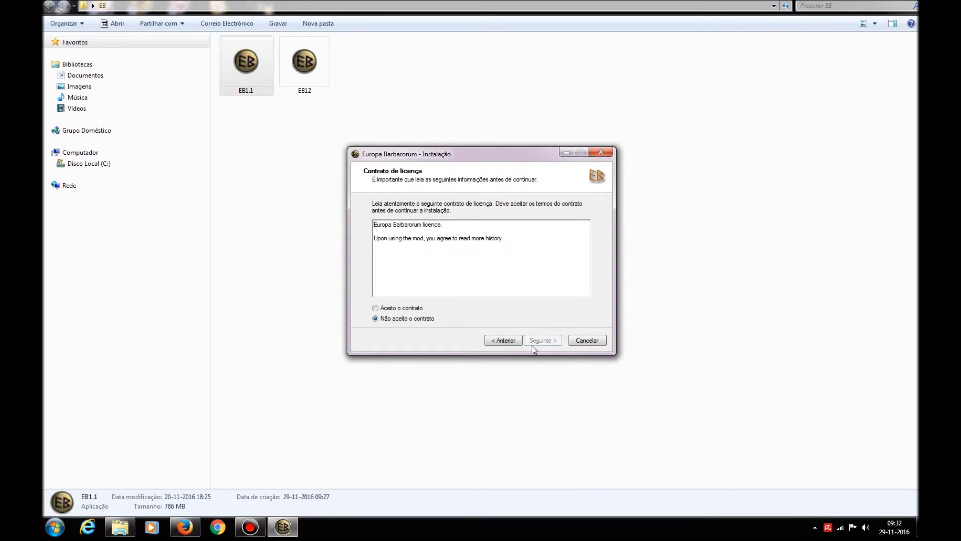
click(420, 307)
click(543, 340)
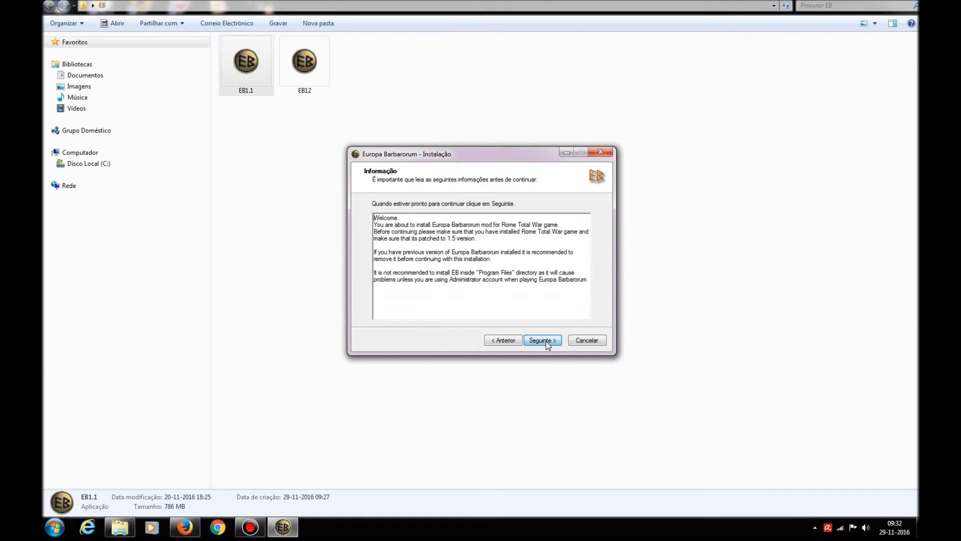
click(543, 340)
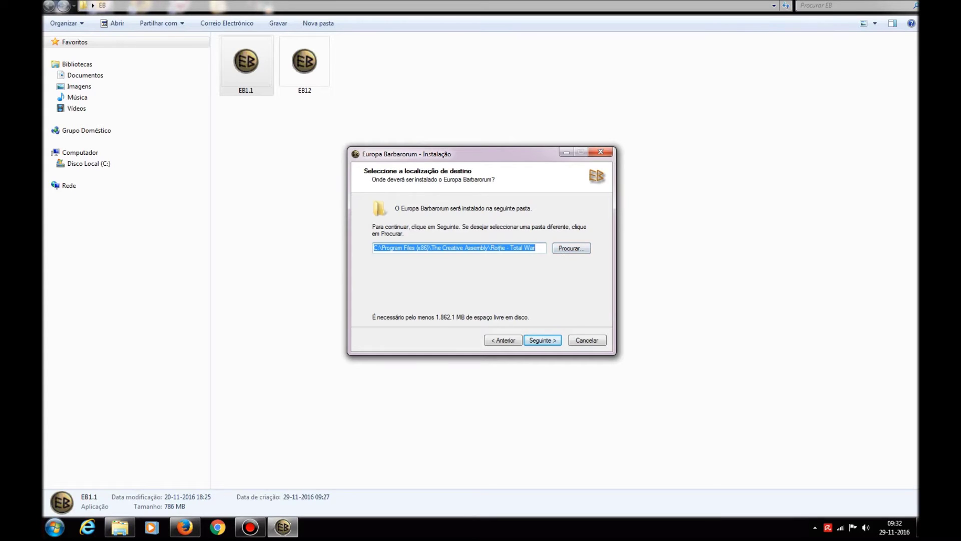
Step: Examine the EB1.1 installer's default destination path, then cancel the installation
click(532, 248)
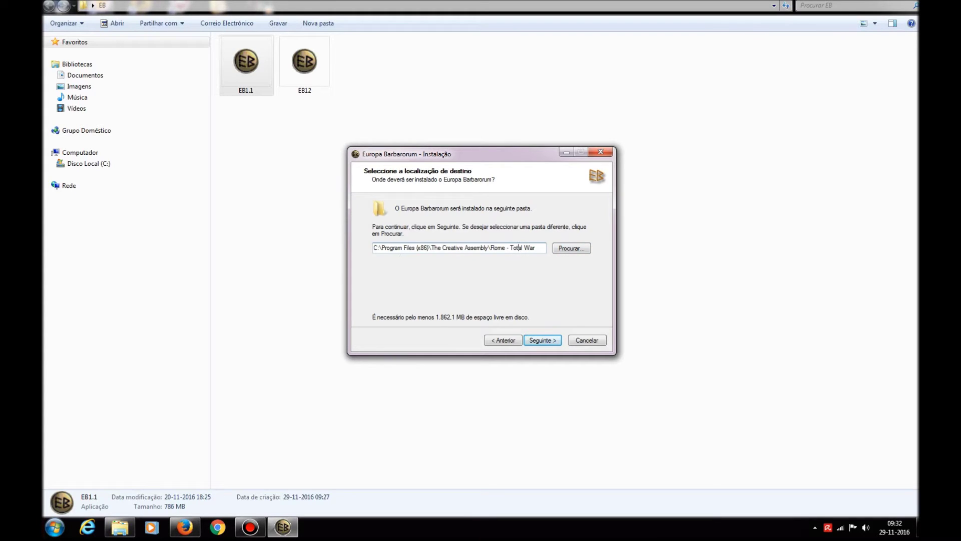
drag(373, 249, 536, 248)
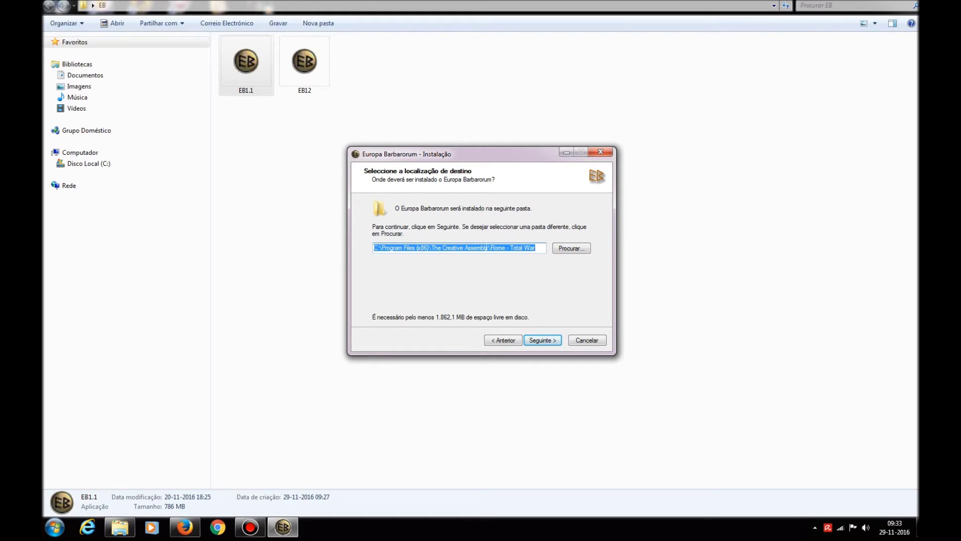
drag(435, 247, 491, 247)
drag(428, 248, 482, 248)
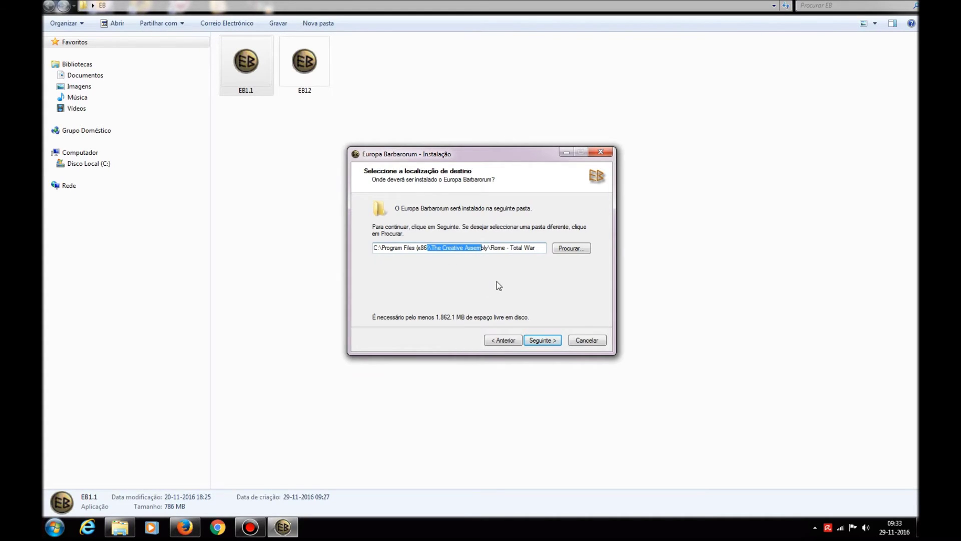
click(544, 248)
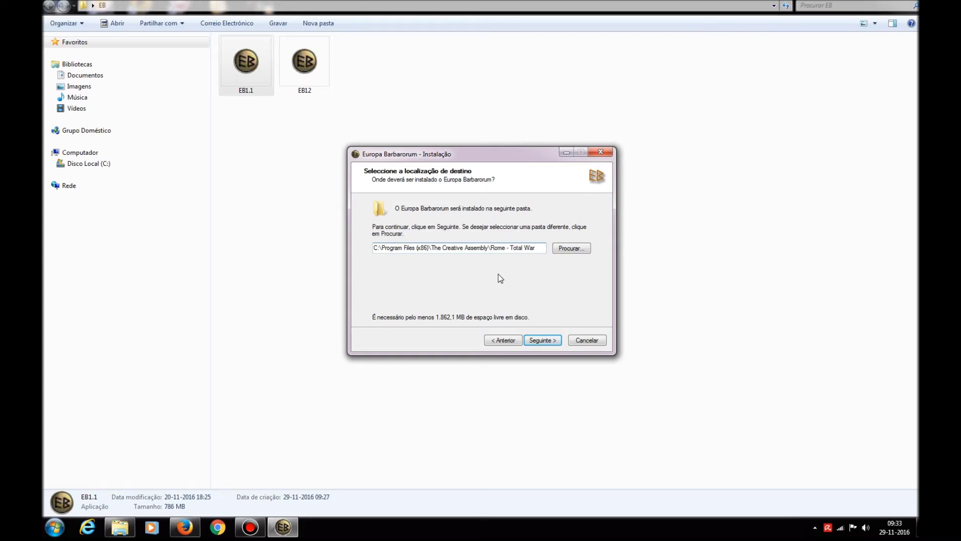
drag(434, 248, 481, 248)
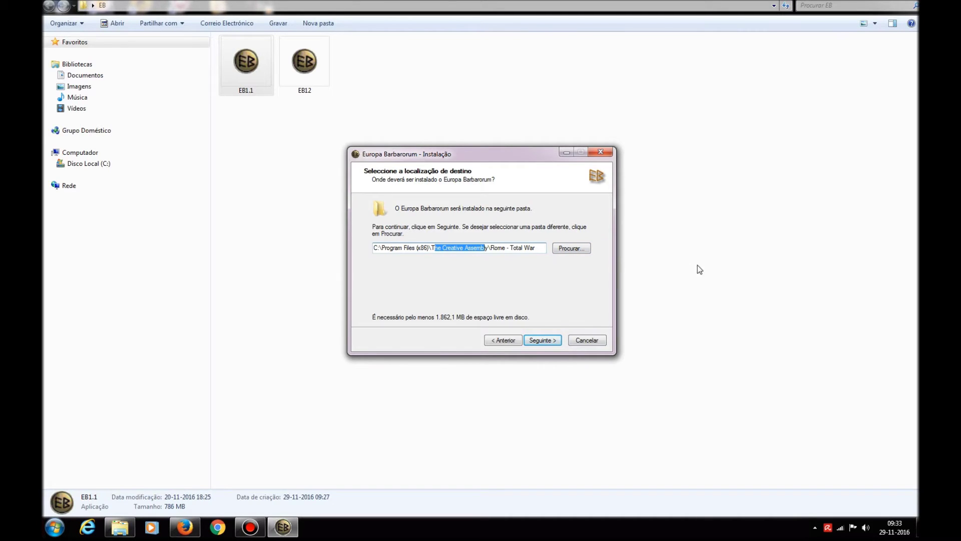
click(584, 340)
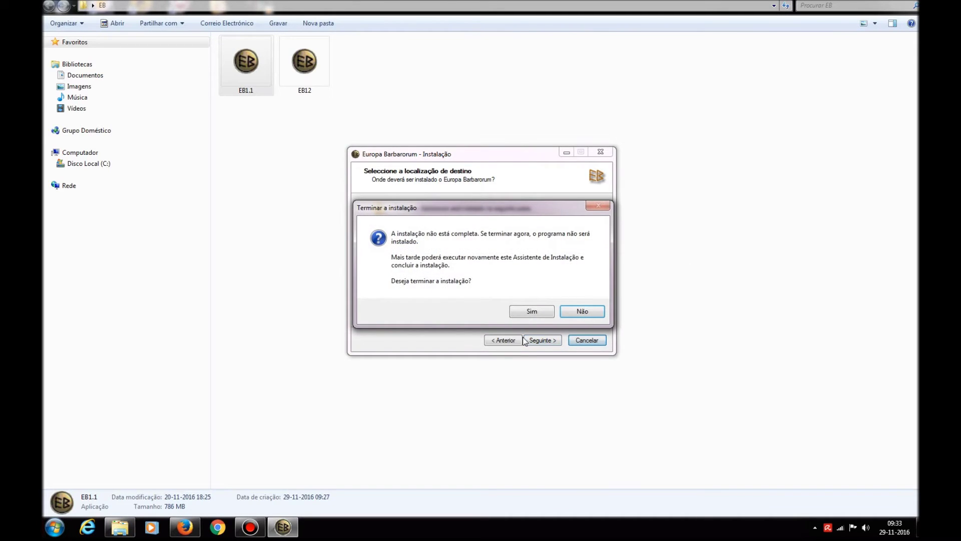
click(533, 310)
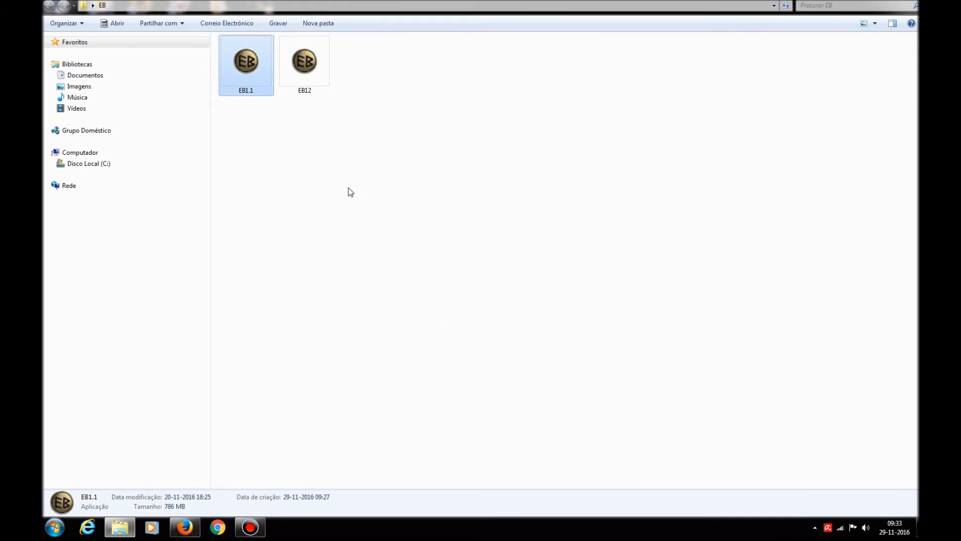
Step: Run the EB12 patch installer, accept its licence agreement and continue to the destination selection
double_click(327, 64)
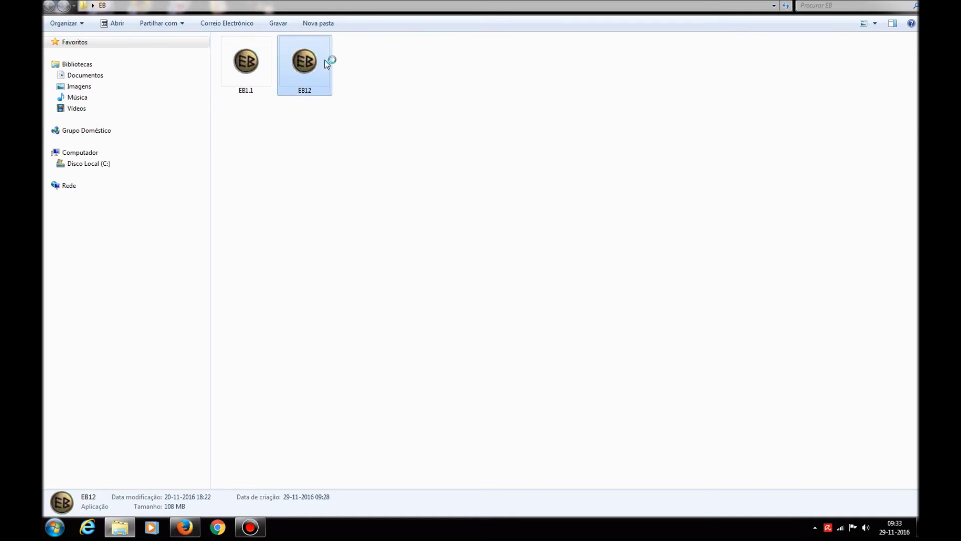
click(542, 339)
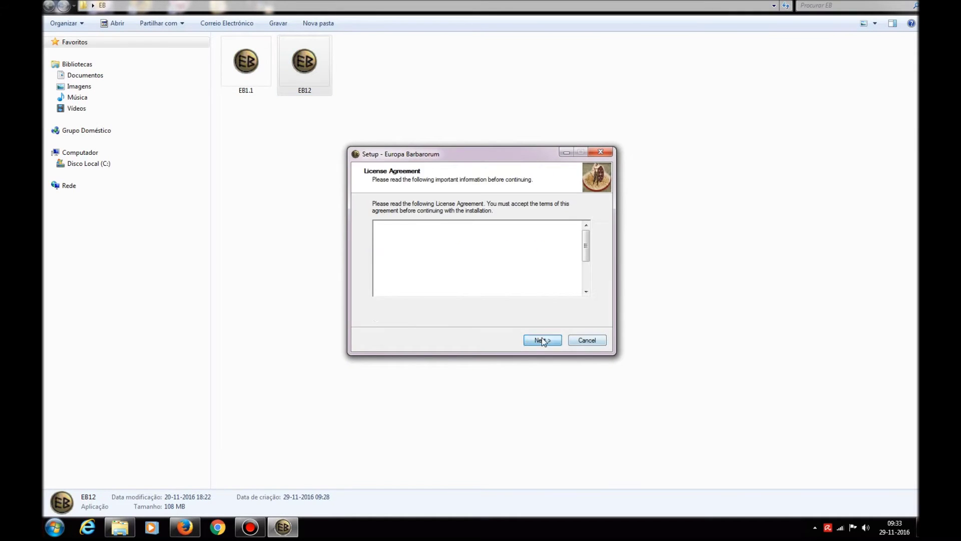
key(alt+a)
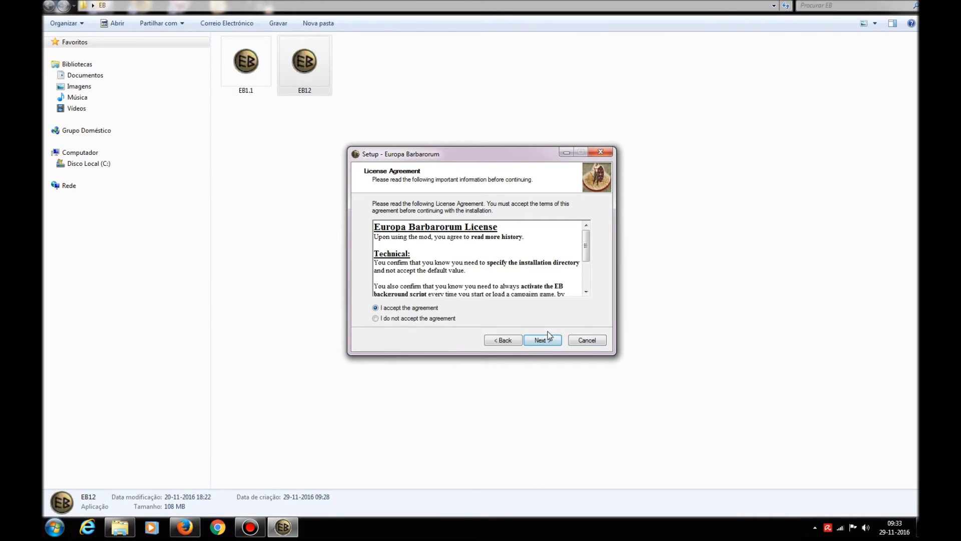
click(541, 341)
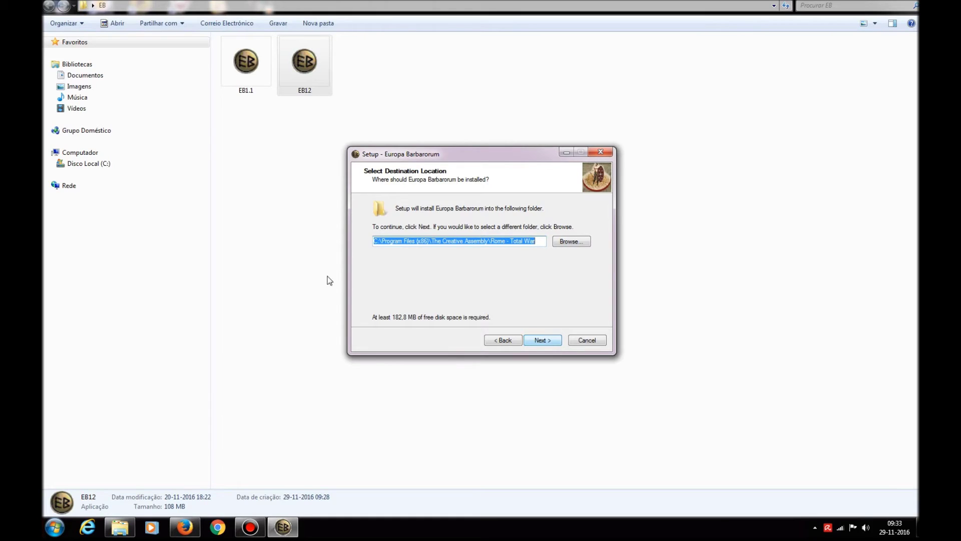
Step: Browse the patch's destination folders to Steam\SteamApps\common to look for the game folder, then cancel the folder selection
click(569, 242)
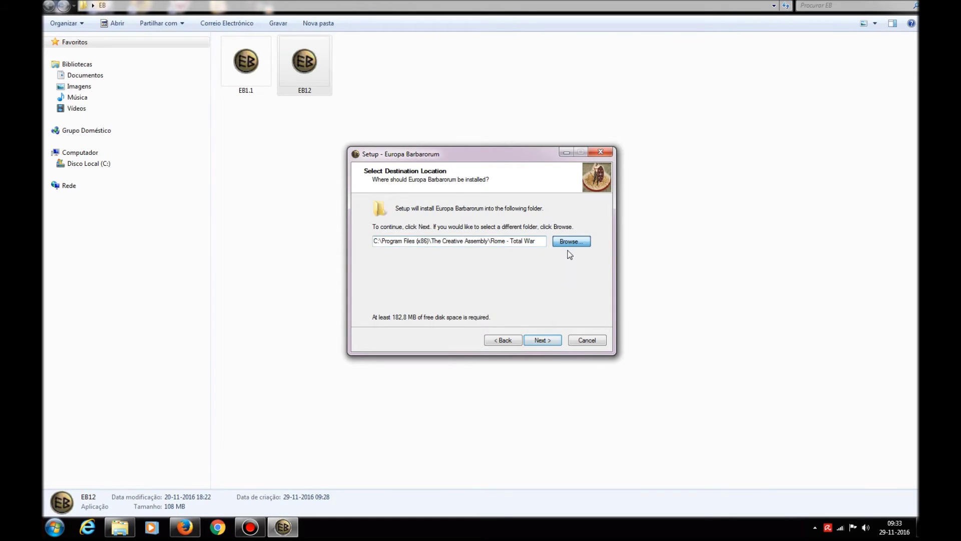
drag(558, 274, 561, 287)
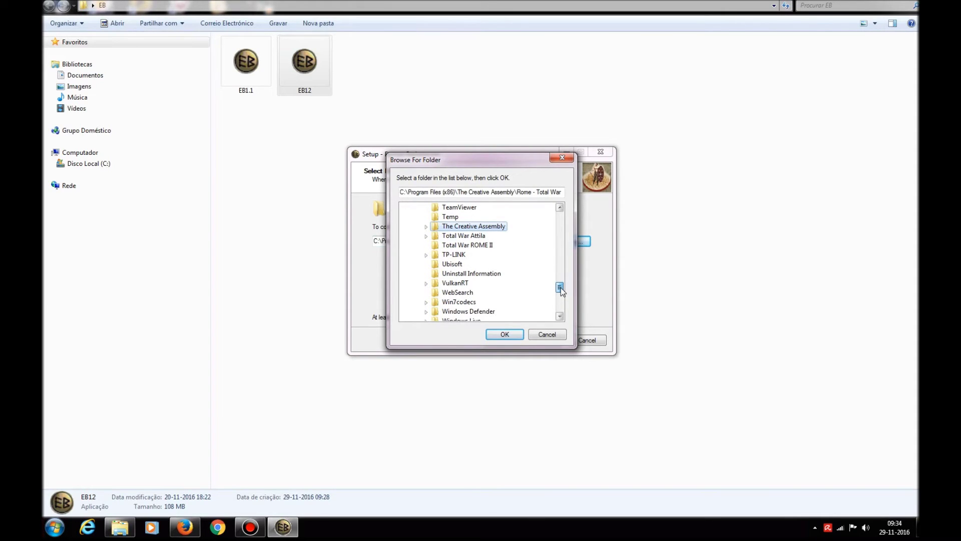
mouse_move(560, 287)
mouse_down()
mouse_move(561, 258)
mouse_move(558, 303)
mouse_move(560, 284)
mouse_up()
click(447, 245)
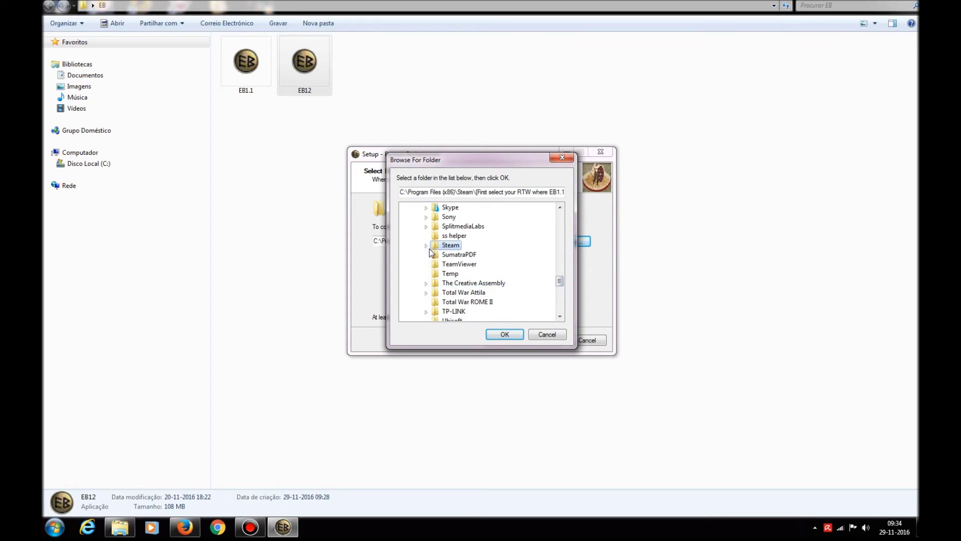
click(427, 246)
drag(560, 275, 560, 288)
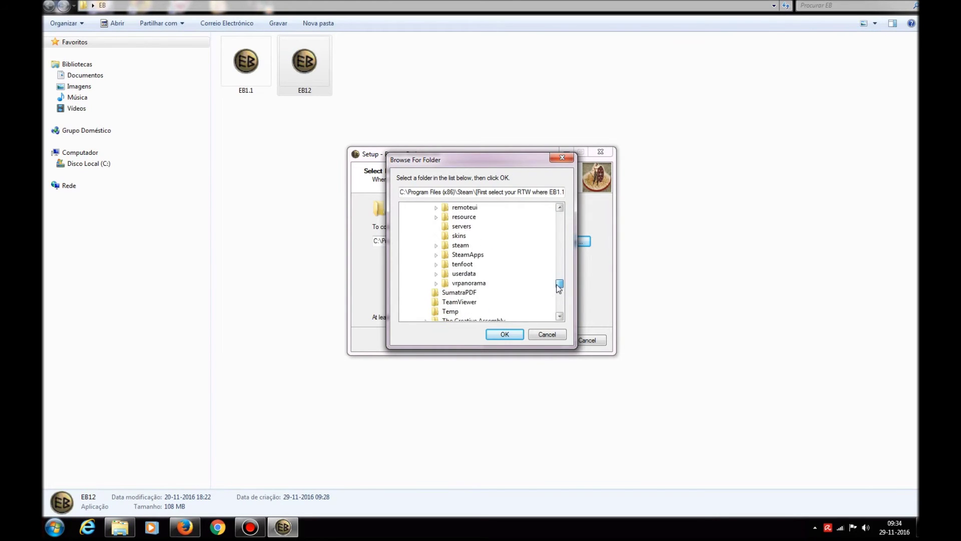
click(436, 255)
click(446, 264)
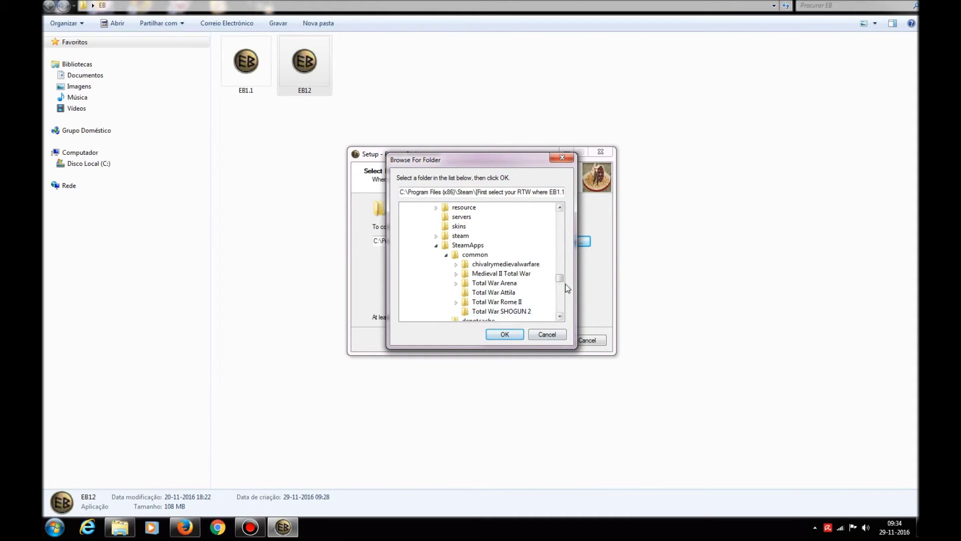
click(560, 317)
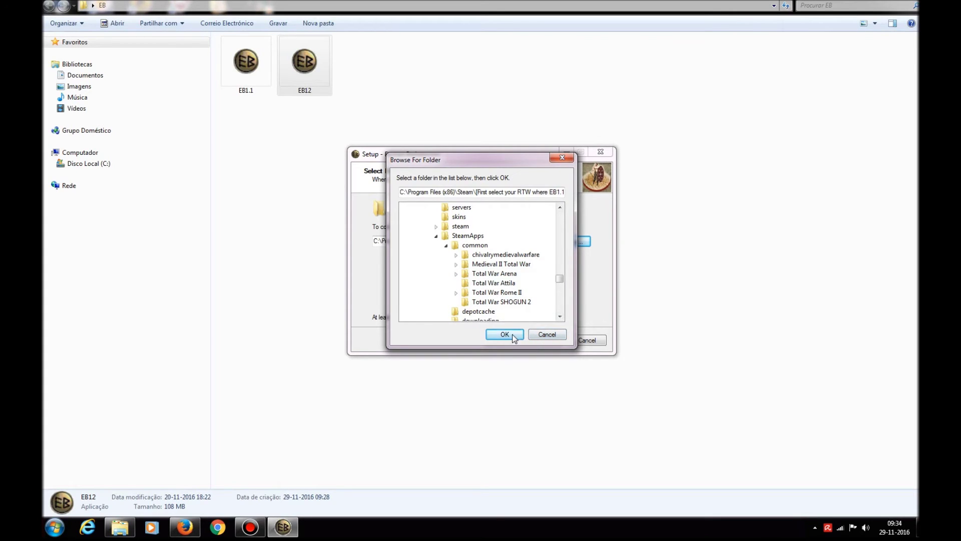
click(545, 334)
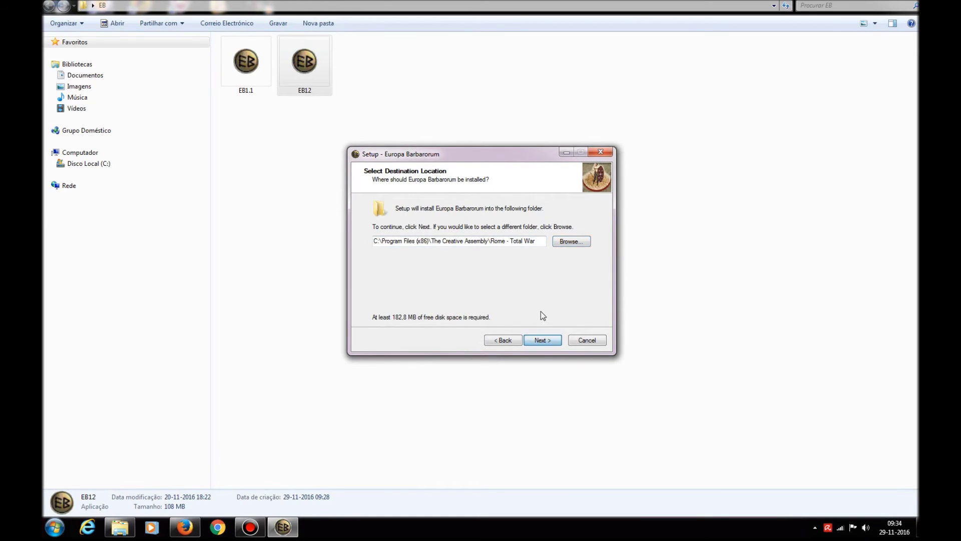
Step: Cancel the EB12 patch setup and minimize the EB folder window
click(514, 342)
click(539, 339)
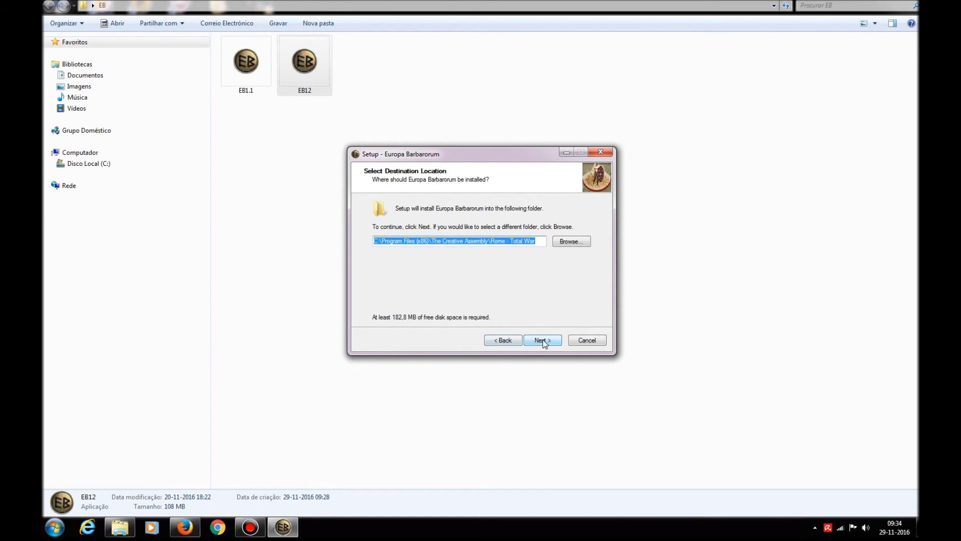
click(583, 343)
click(521, 301)
click(360, 163)
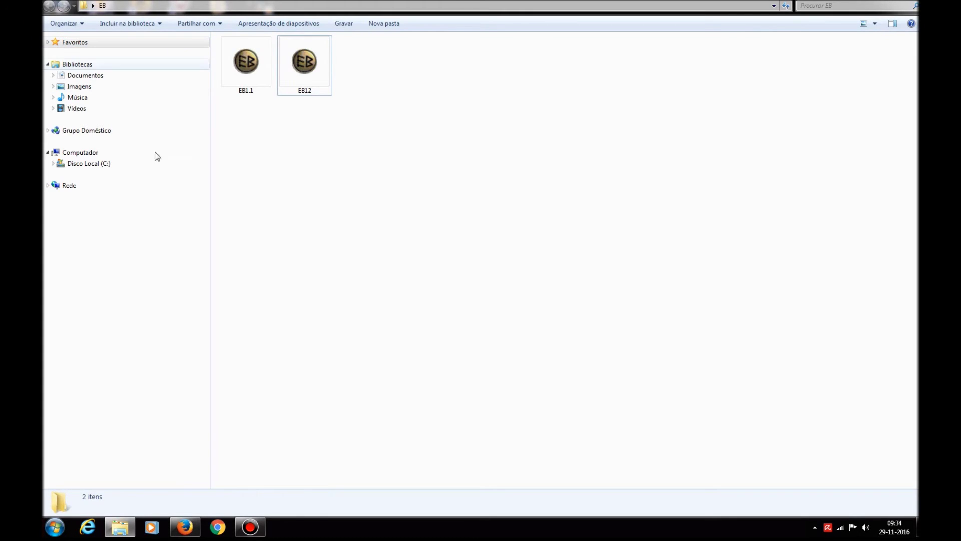
click(131, 537)
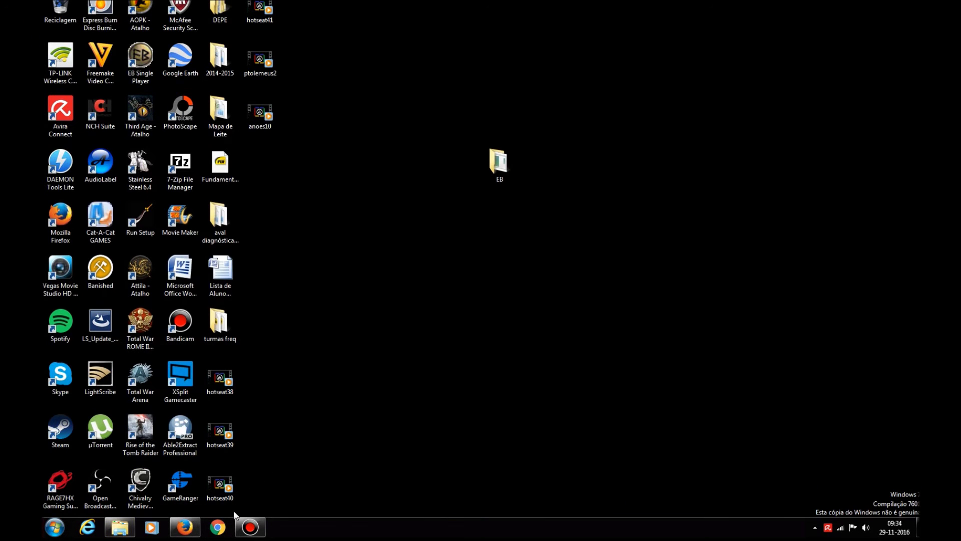
Step: Browse from Computador into the C: drive and open its Programas (x86) folder
click(195, 535)
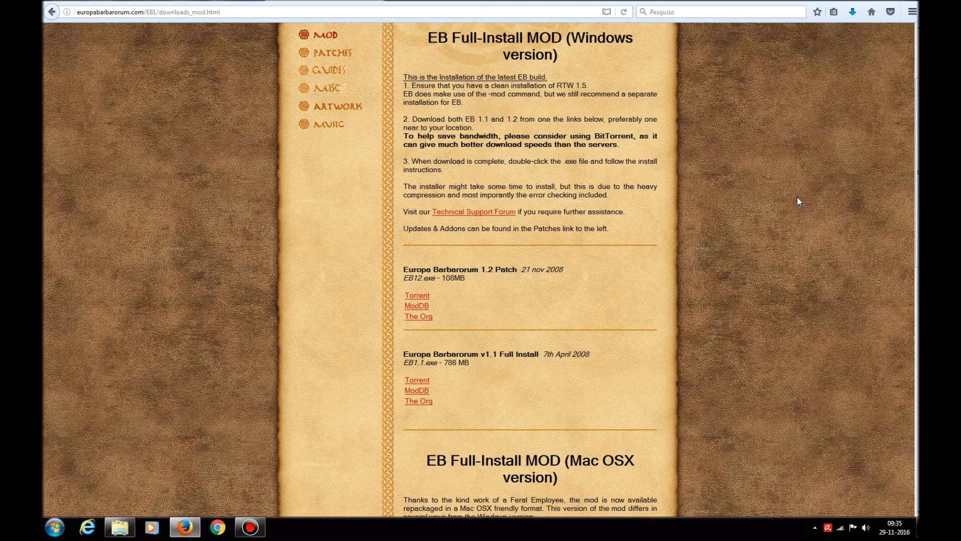
click(54, 528)
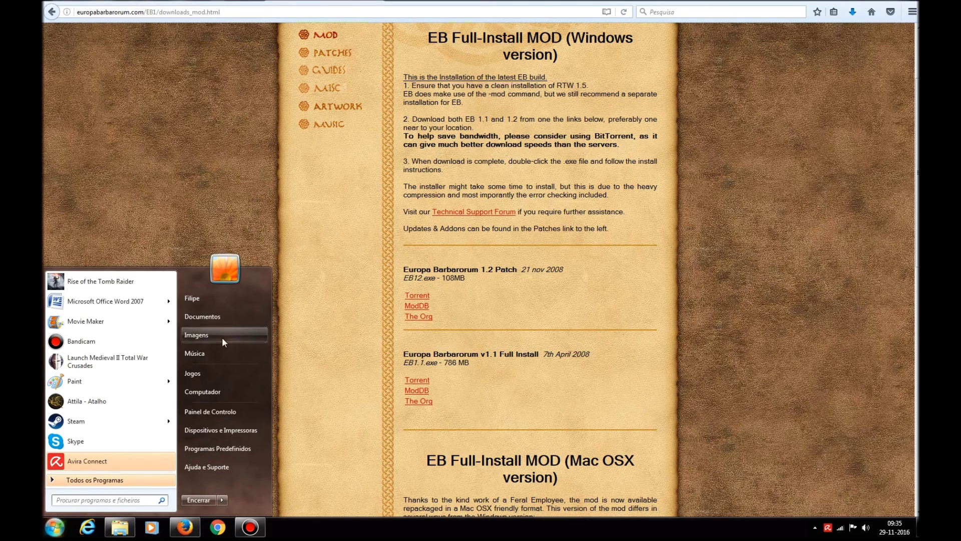
click(220, 391)
double_click(299, 64)
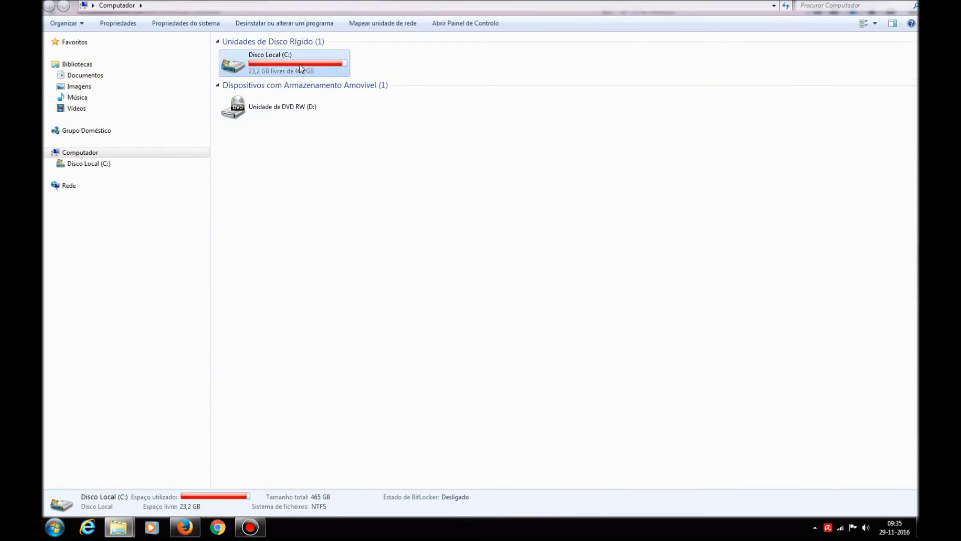
double_click(525, 53)
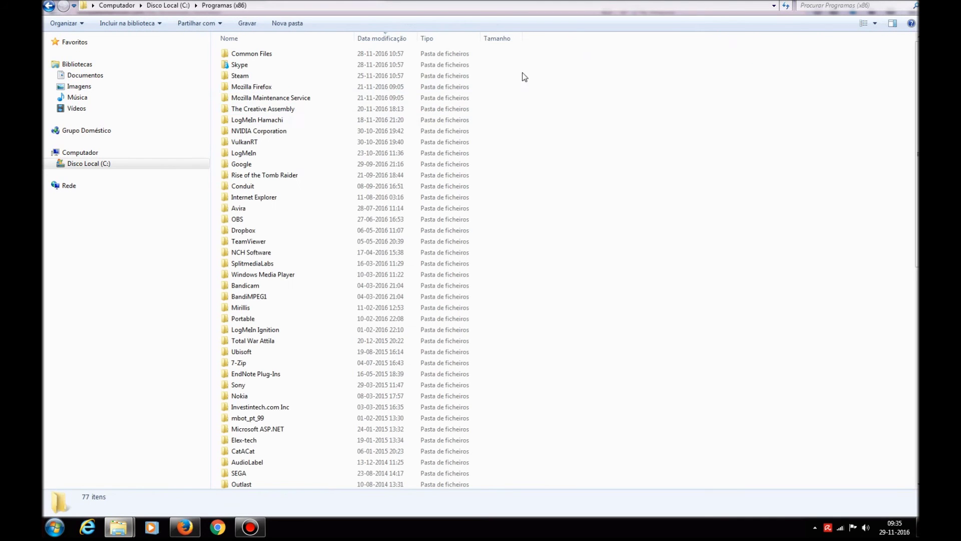
Step: Open The Creative Assembly\Rome - Total War, check the contents of its EB subfolder and return to the game folder
mouse_move(913, 132)
mouse_down()
mouse_move(901, 326)
mouse_move(907, 125)
mouse_up()
double_click(280, 109)
click(272, 56)
double_click(272, 55)
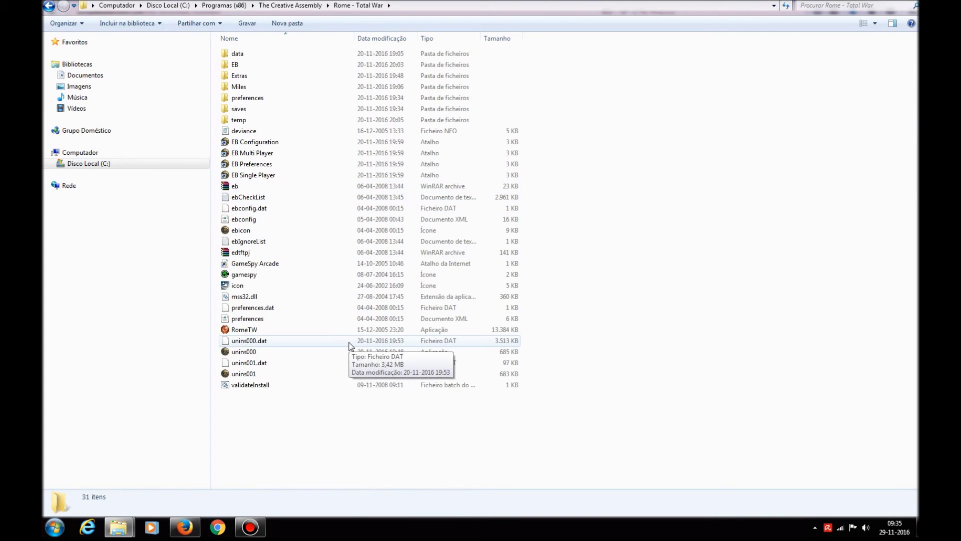
double_click(236, 65)
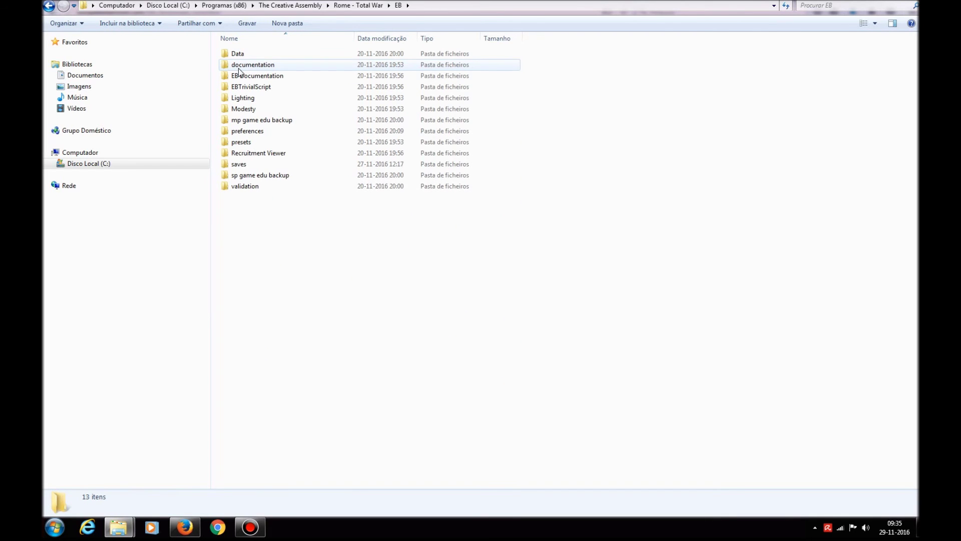
click(49, 5)
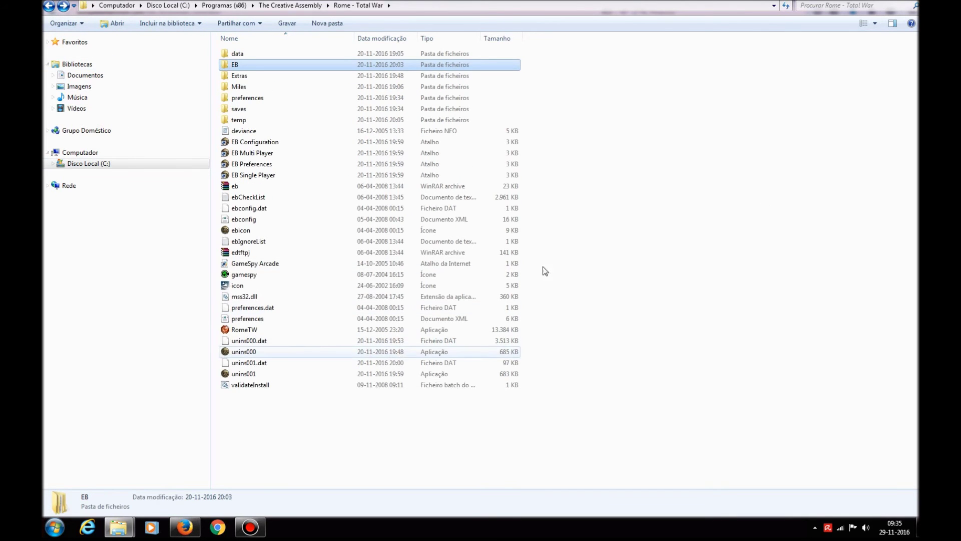
Step: View the available Send to destinations for the EB Single Player shortcut, then dismiss them without choosing one
click(255, 177)
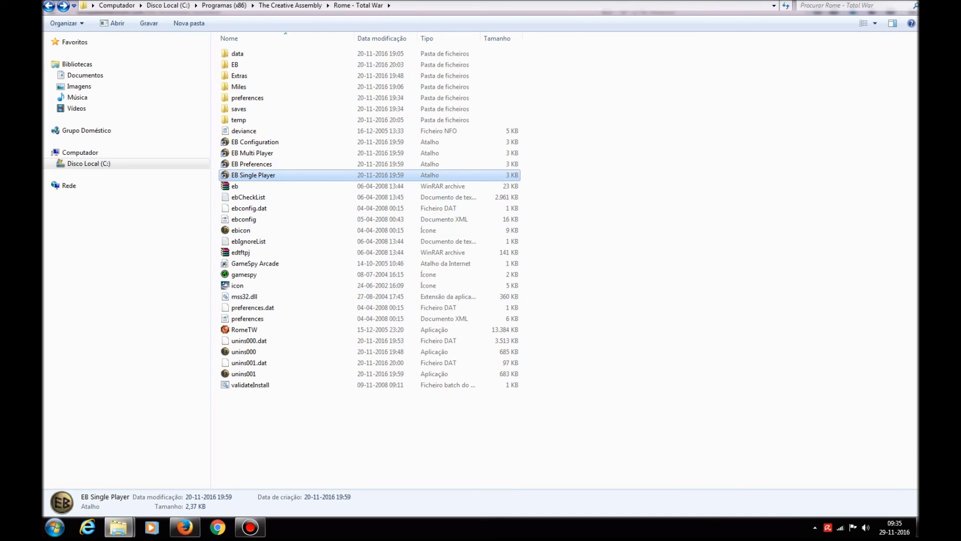
right_click(267, 178)
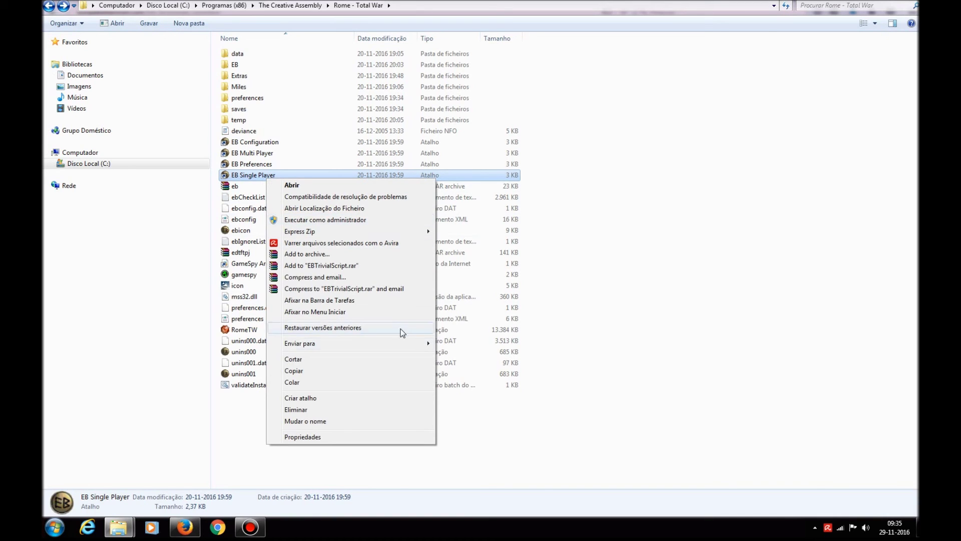
mouse_move(388, 344)
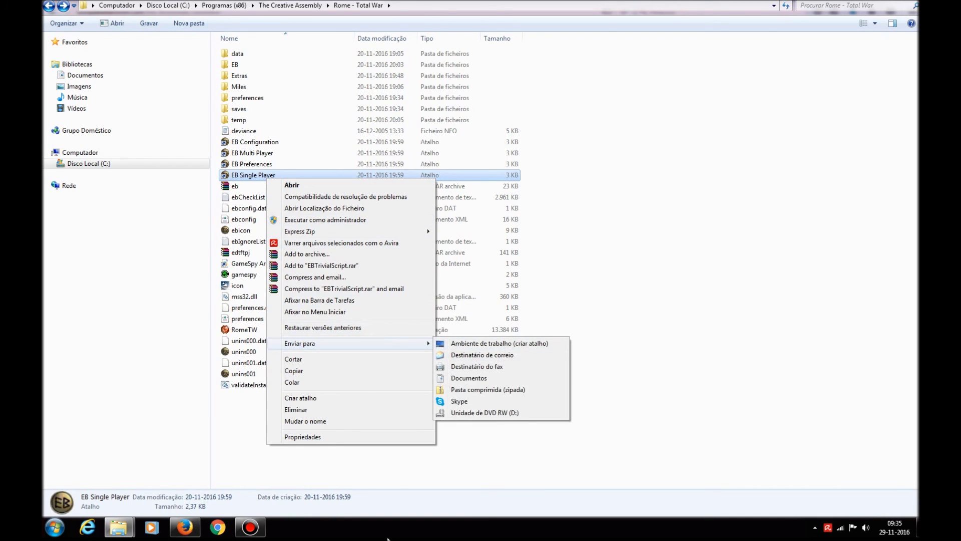
click(388, 538)
Step: Show the desktop to point out the EB Single Player shortcut, then switch back to the EB downloads page in Firefox
click(918, 527)
click(337, 306)
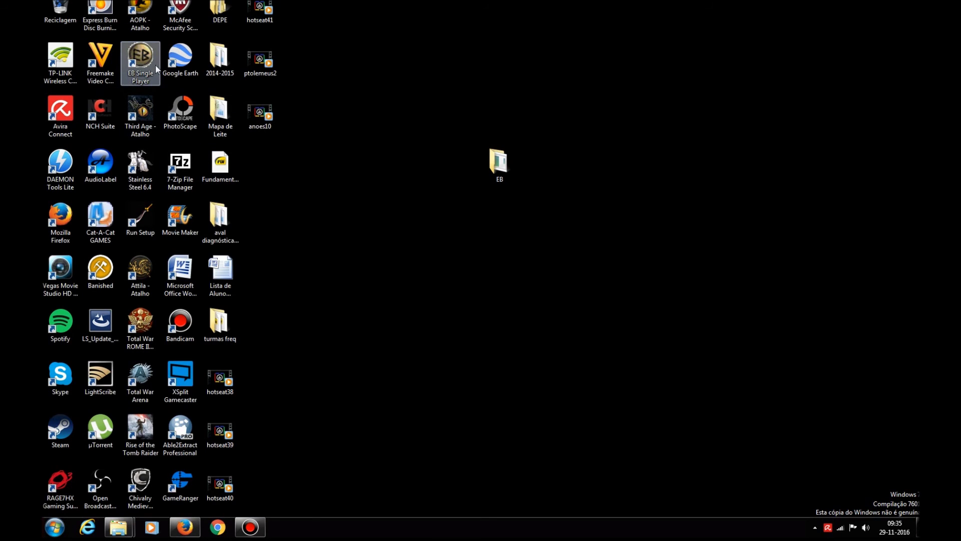
drag(122, 36, 161, 88)
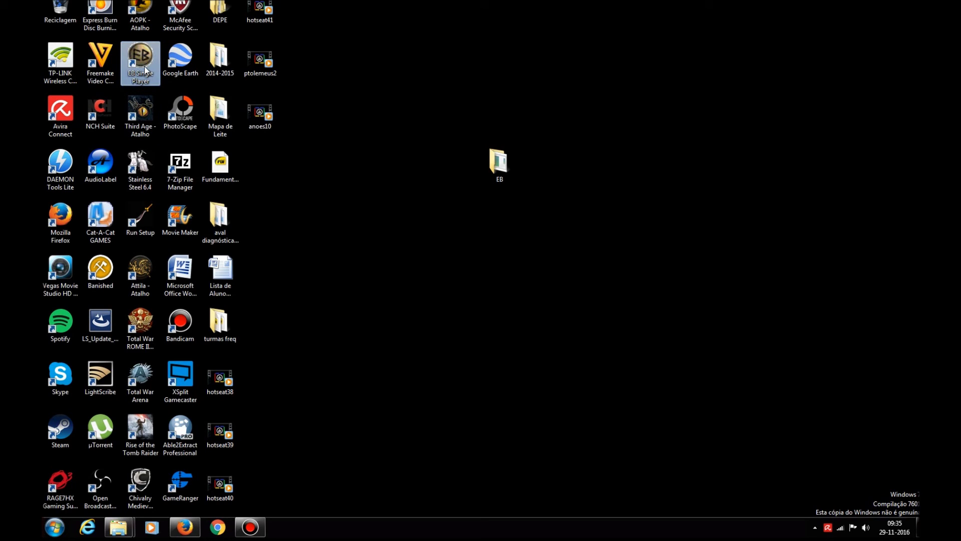
click(414, 285)
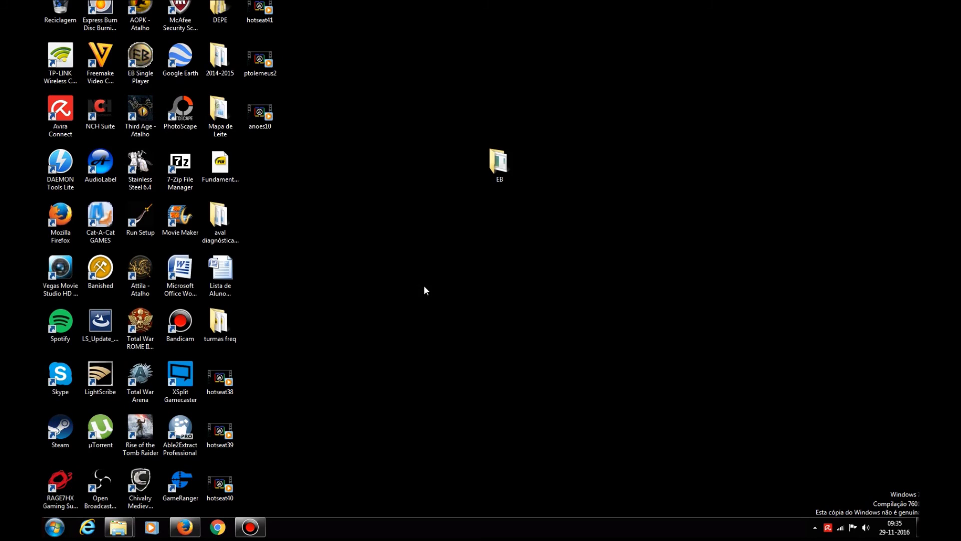
click(184, 527)
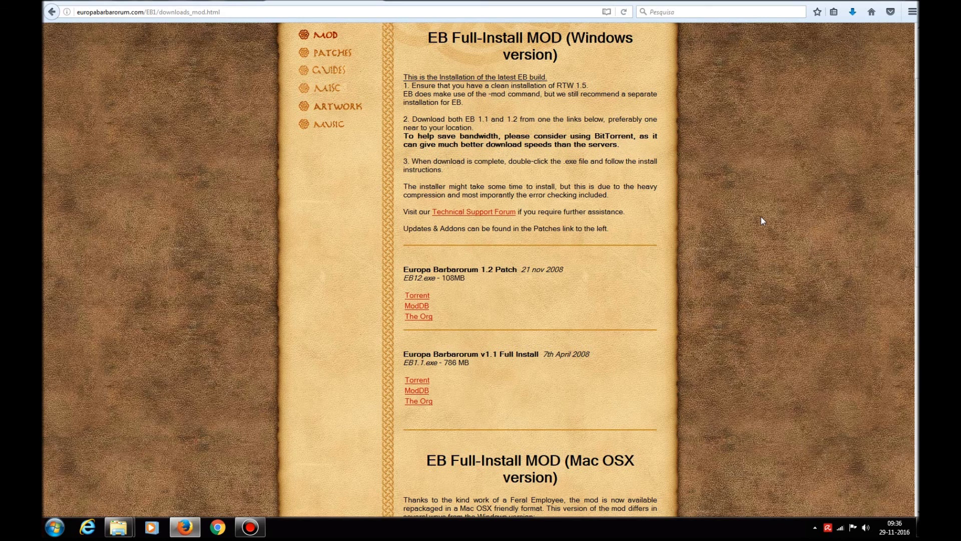